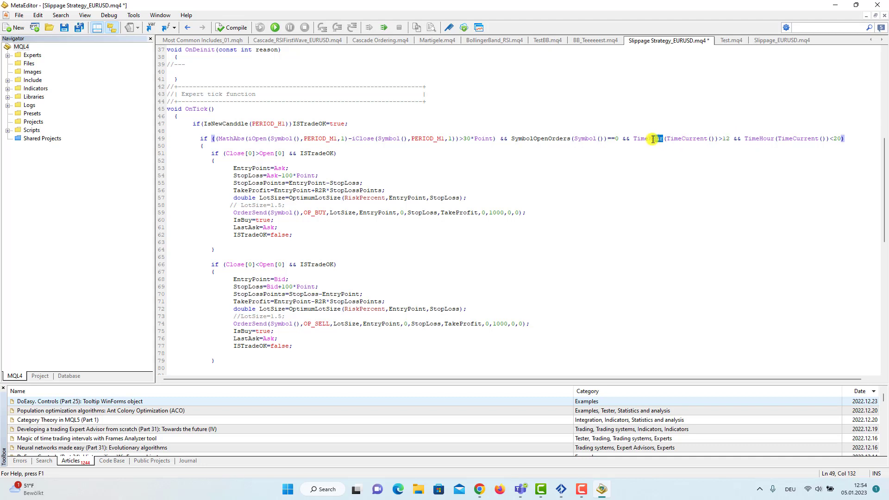
- Select the hour limits 20 and 12 in the line 49 entry condition to check them
{"action": "double_click", "coordinate": [837, 138]}
{"action": "double_click", "coordinate": [728, 138]}
- Switch to the MT4 terminal and open the Strategy Tester set for Slippage Strategy_EURUSD on EURUSD H1
{"action": "left_click", "coordinate": [562, 489]}
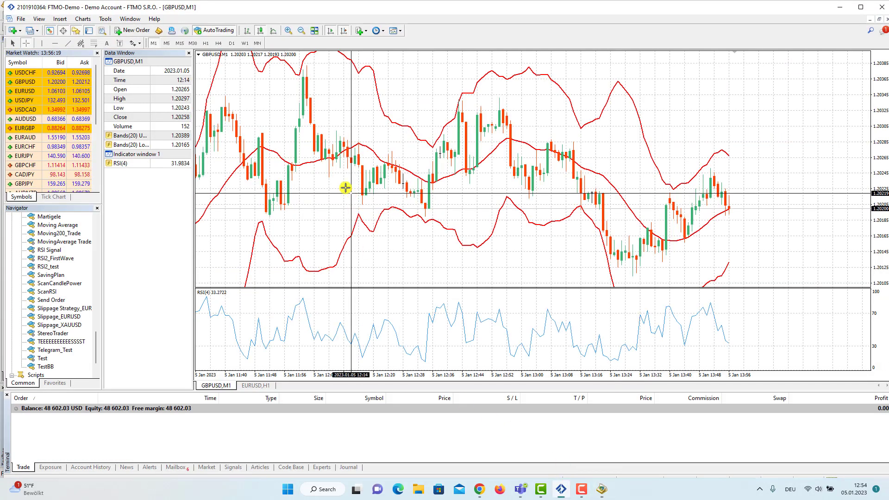
{"action": "left_click", "coordinate": [40, 19]}
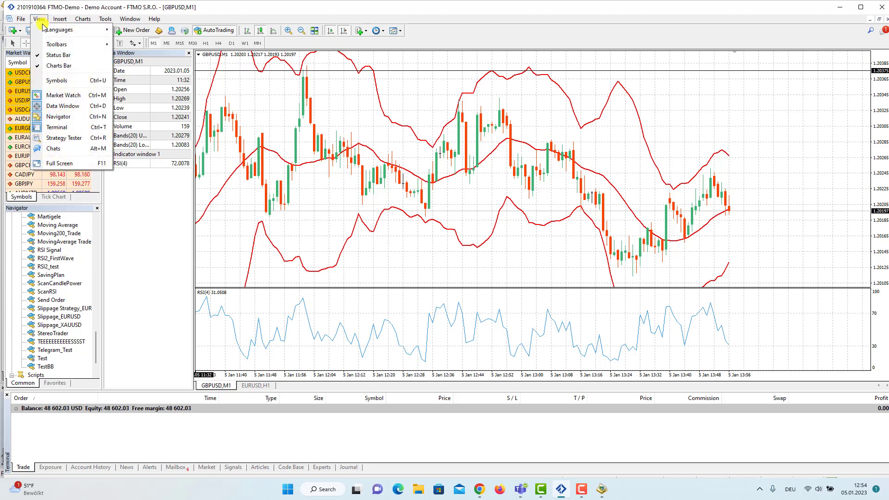
{"action": "left_click", "coordinate": [64, 138]}
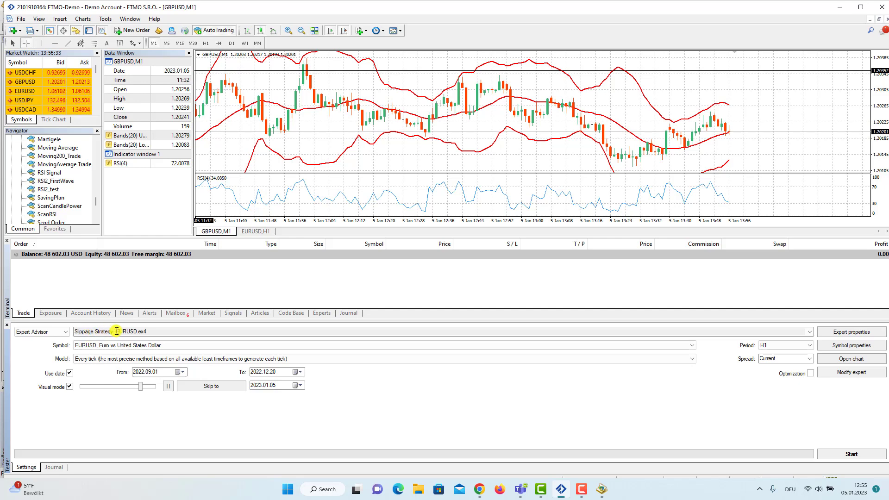
{"action": "left_click", "coordinate": [132, 330]}
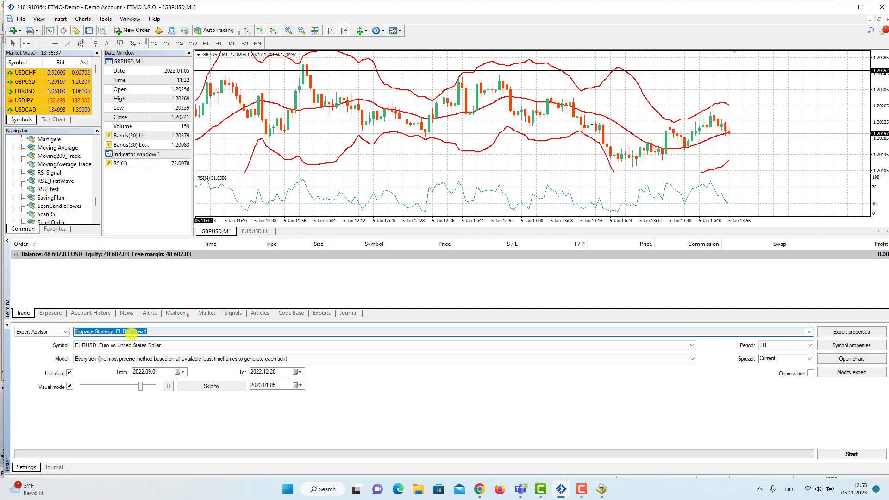
{"action": "left_click", "coordinate": [388, 397]}
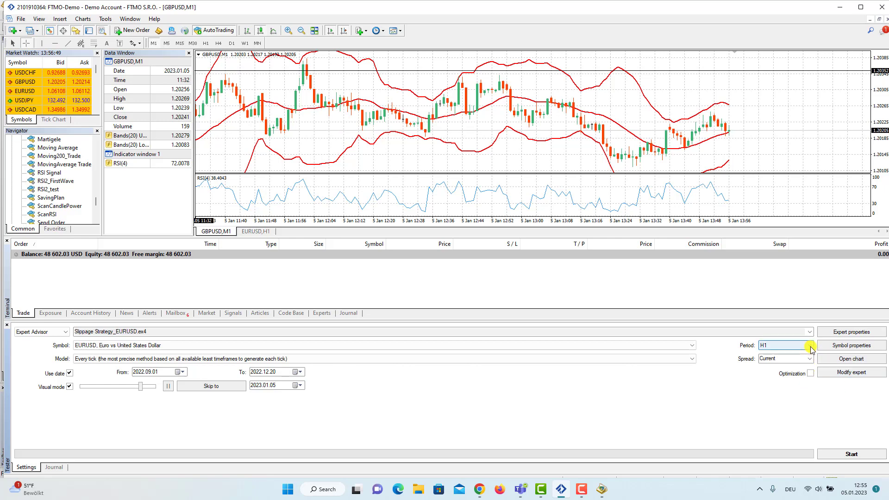
{"action": "left_click", "coordinate": [860, 333]}
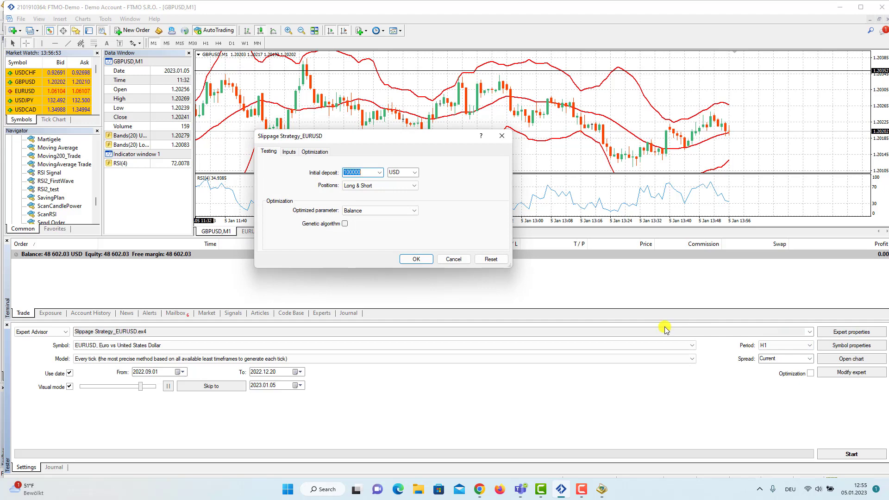
{"action": "left_click", "coordinate": [358, 173]}
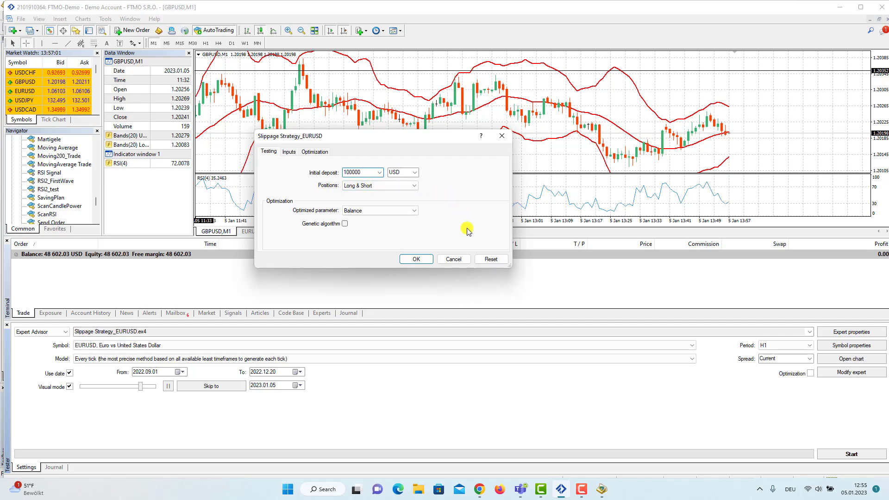
{"action": "left_click", "coordinate": [418, 260]}
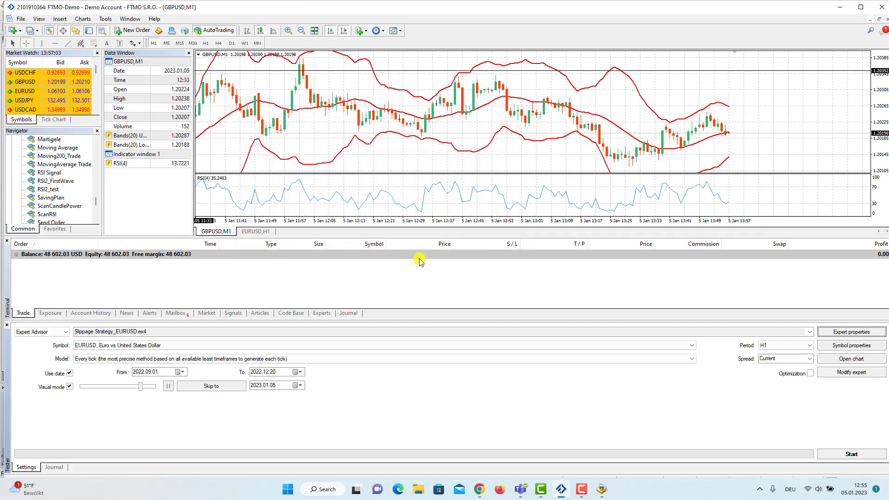
{"action": "left_click", "coordinate": [856, 332]}
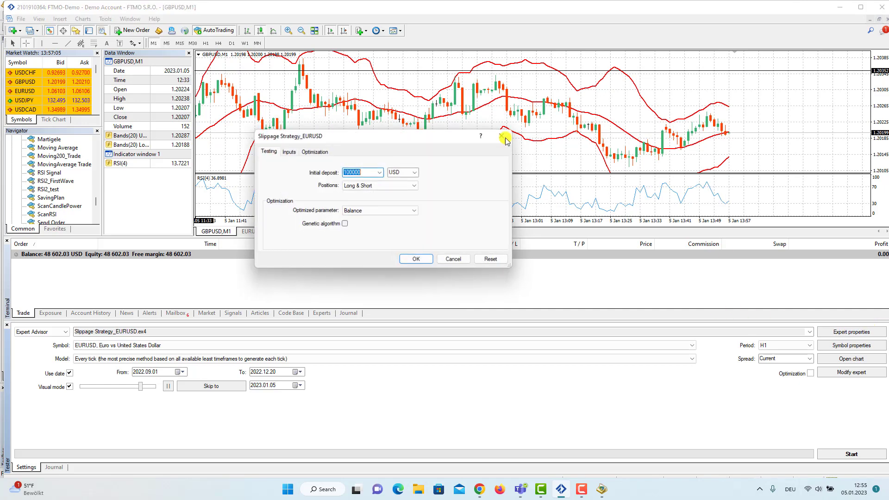
{"action": "left_click", "coordinate": [292, 153]}
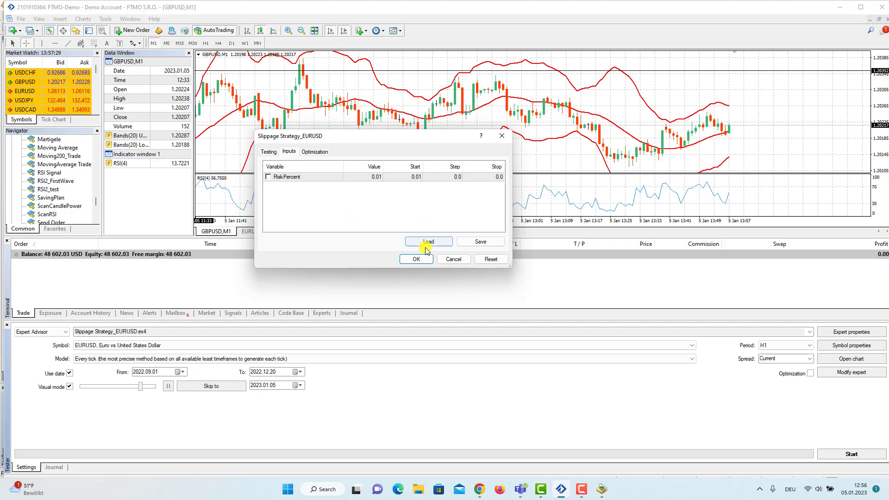
{"action": "left_click", "coordinate": [405, 259]}
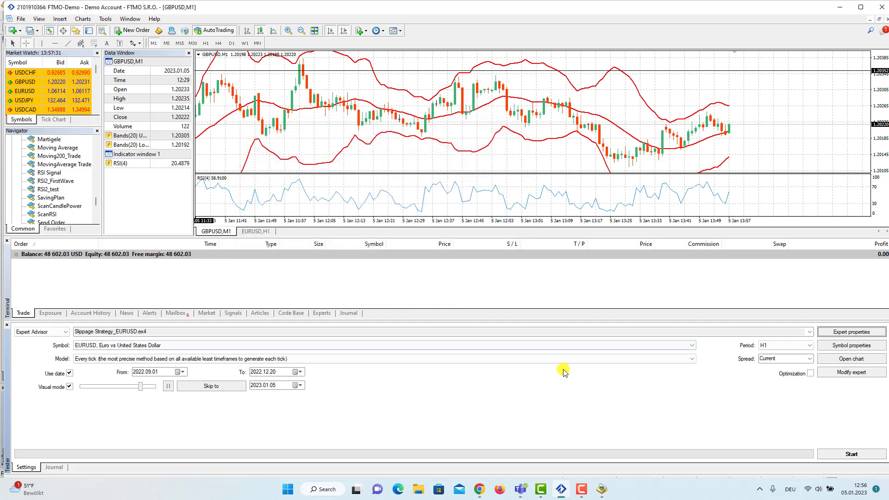
- Start the Slippage Strategy_EURUSD backtest and apply the Clean template to its test chart
{"action": "left_click", "coordinate": [845, 455]}
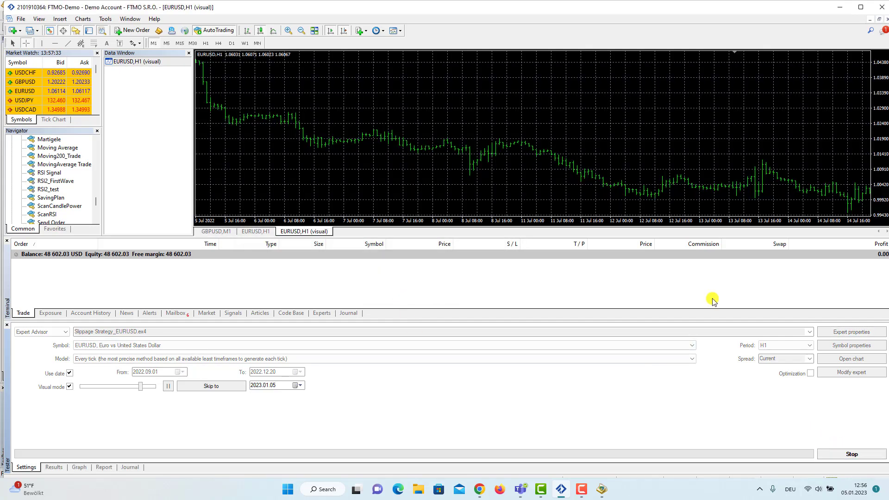
{"action": "right_click", "coordinate": [433, 89]}
{"action": "mouse_move", "coordinate": [491, 125]}
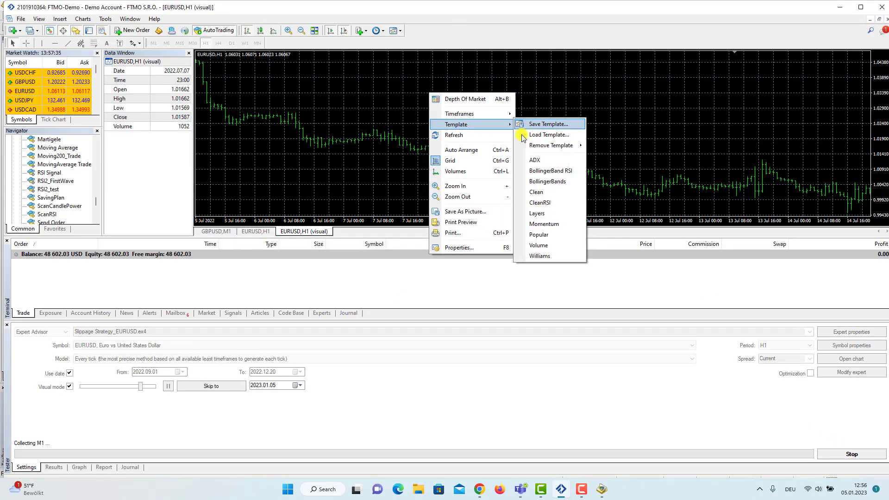
{"action": "left_click", "coordinate": [546, 202]}
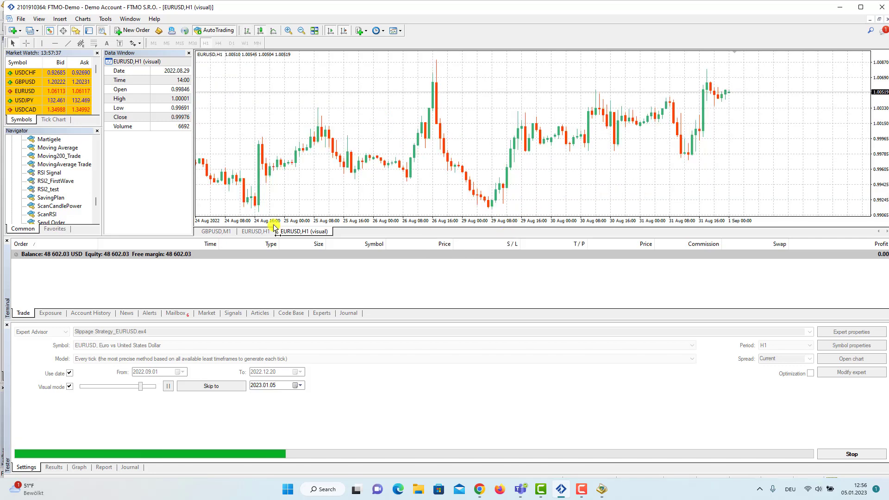
- Hide the terminal and data window, run playback at maximum speed, and view the balance graph
{"action": "left_click", "coordinate": [7, 240]}
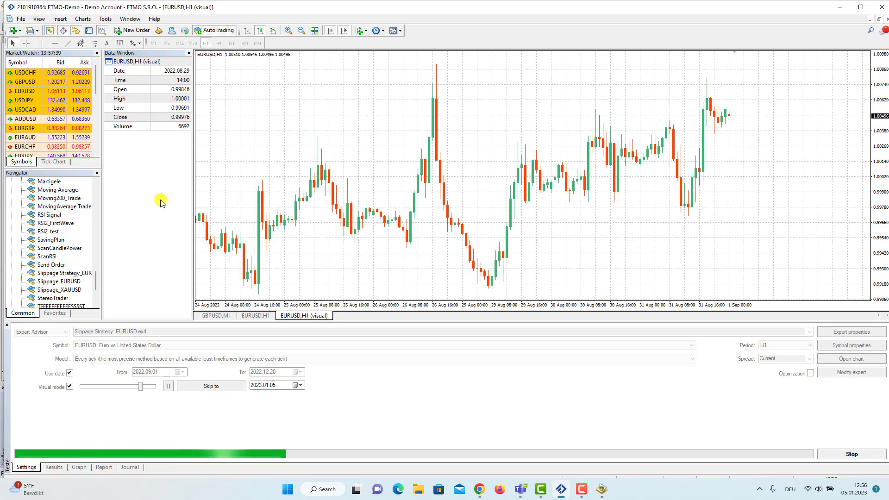
{"action": "left_click", "coordinate": [190, 54]}
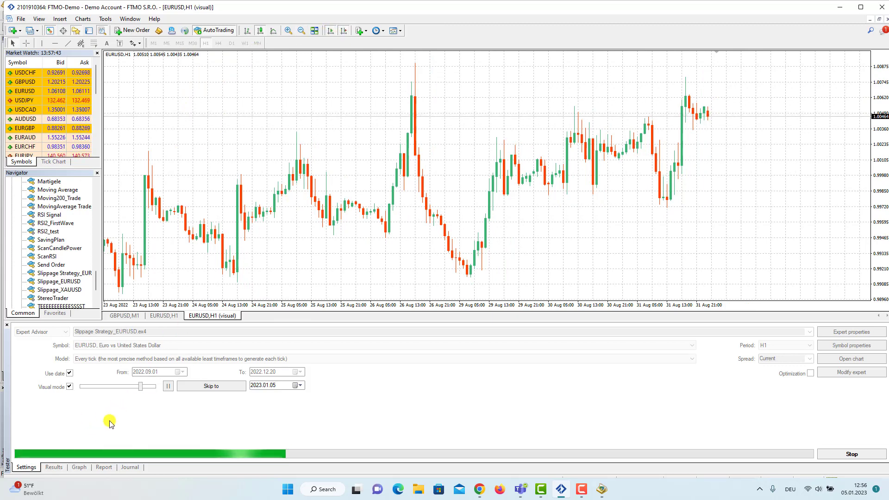
{"action": "left_click_drag", "start_coordinate": [144, 389], "coordinate": [167, 389]}
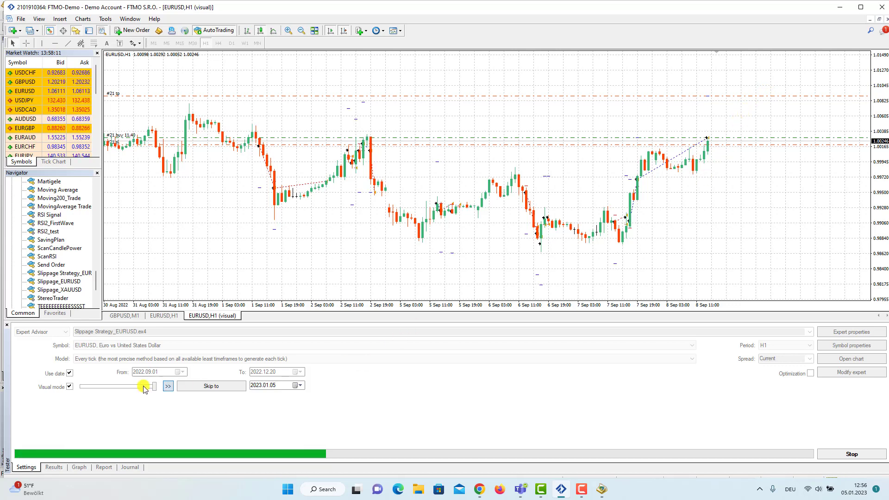
{"action": "left_click", "coordinate": [166, 387]}
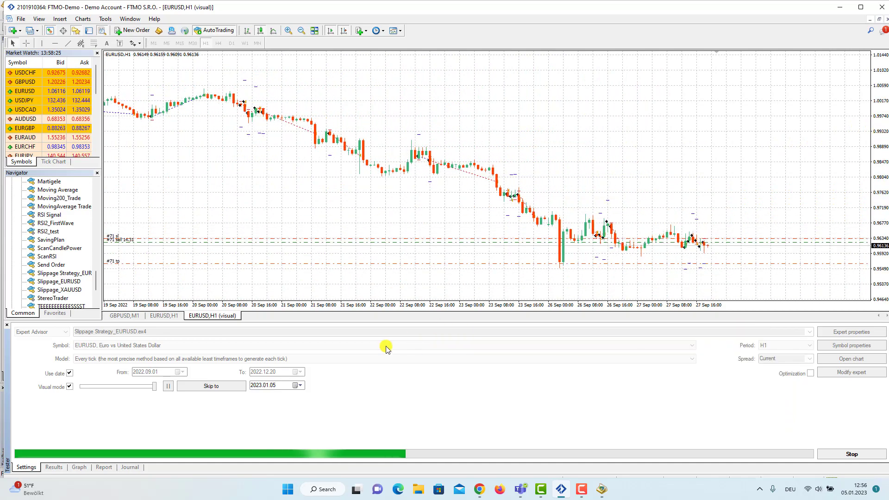
{"action": "left_click", "coordinate": [79, 467]}
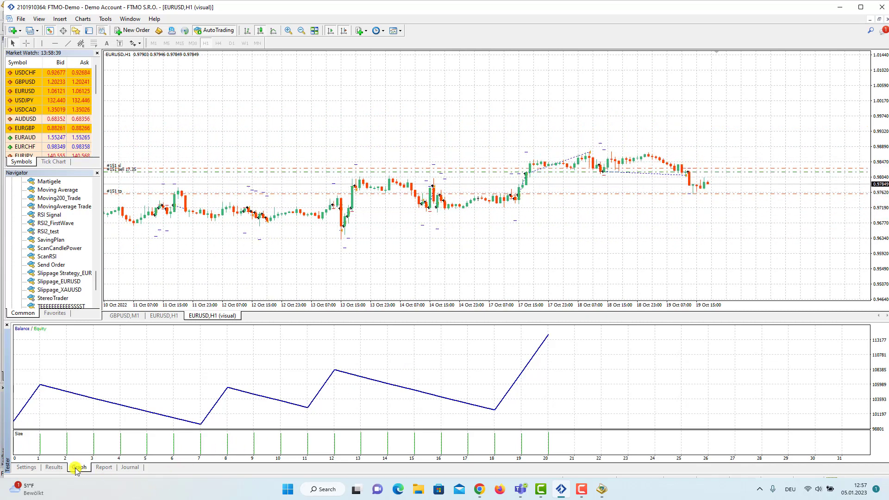
- Glance at Results and Graph, then stay on Settings until the EURUSD backtest finishes
{"action": "left_click", "coordinate": [56, 467]}
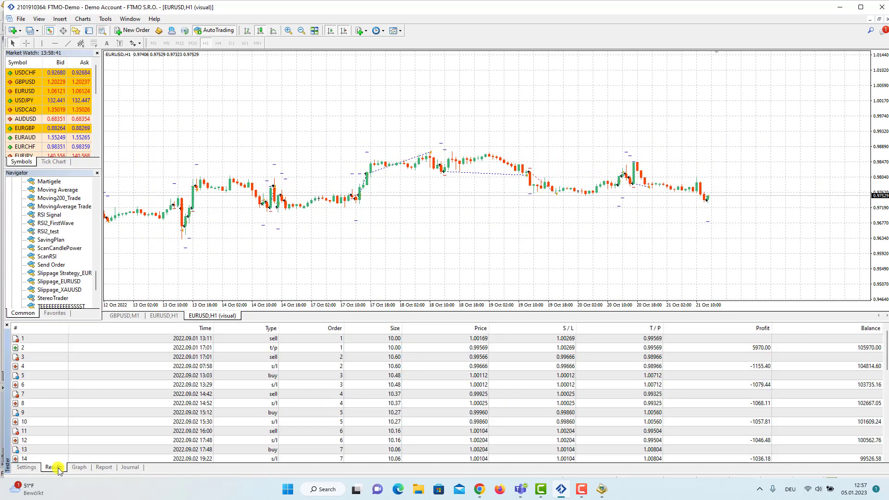
{"action": "left_click", "coordinate": [33, 469]}
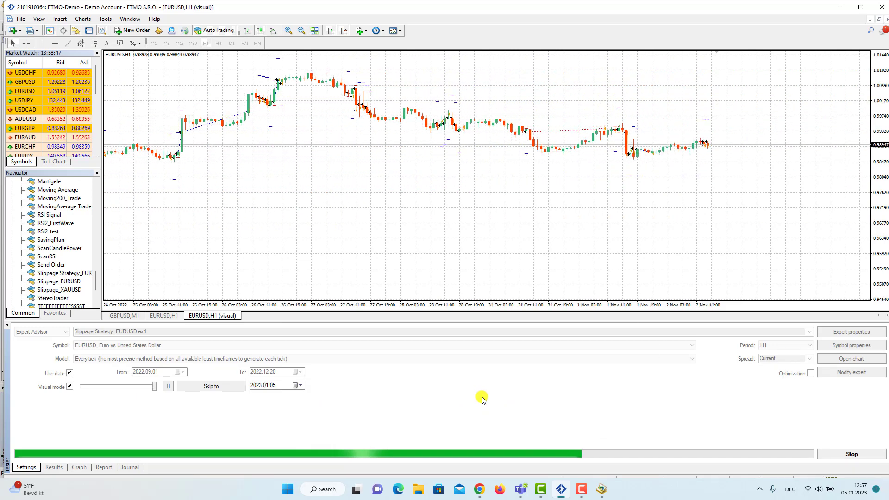
{"action": "left_click", "coordinate": [78, 467]}
{"action": "left_click", "coordinate": [27, 468]}
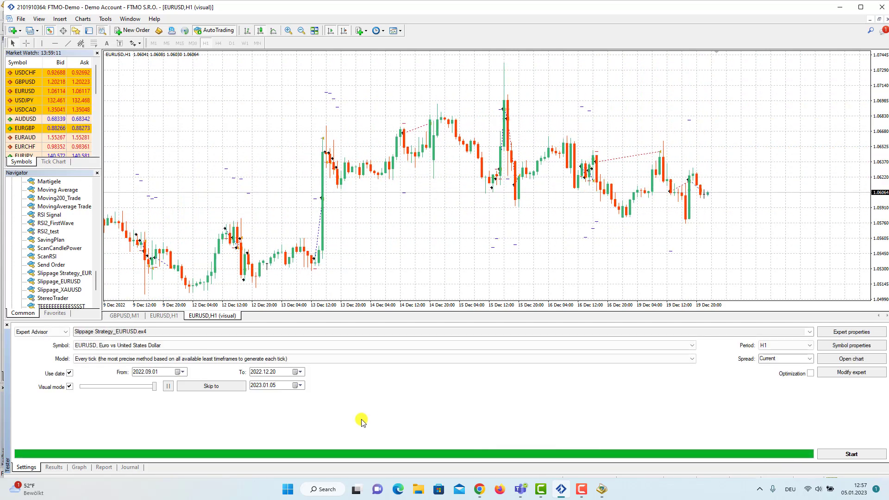
- Inspect trade rows 36 and 38 in the results, then show the full balance graph
{"action": "left_click", "coordinate": [59, 467]}
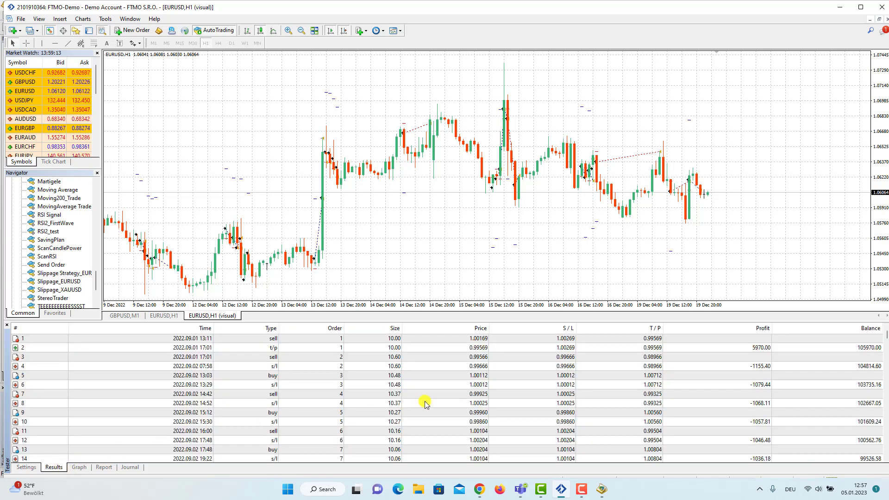
{"action": "scroll", "coordinate": [694, 372], "scroll_direction": "down", "scroll_amount": 11}
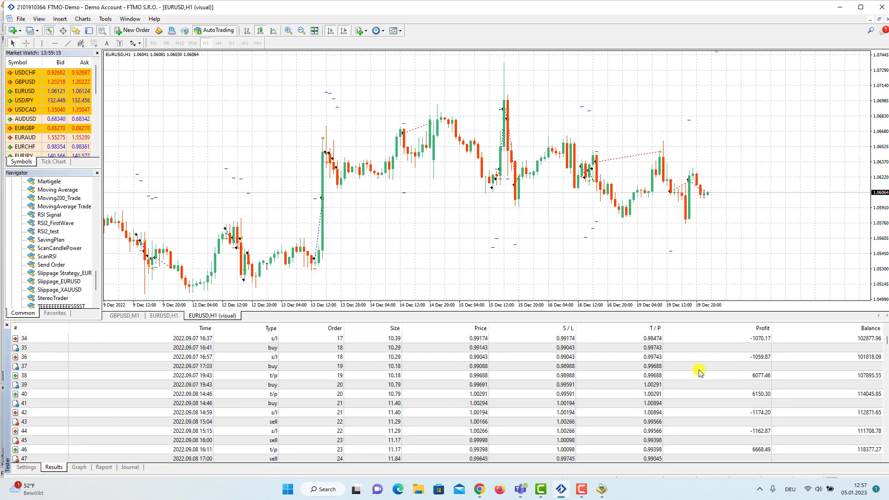
{"action": "left_click", "coordinate": [744, 359]}
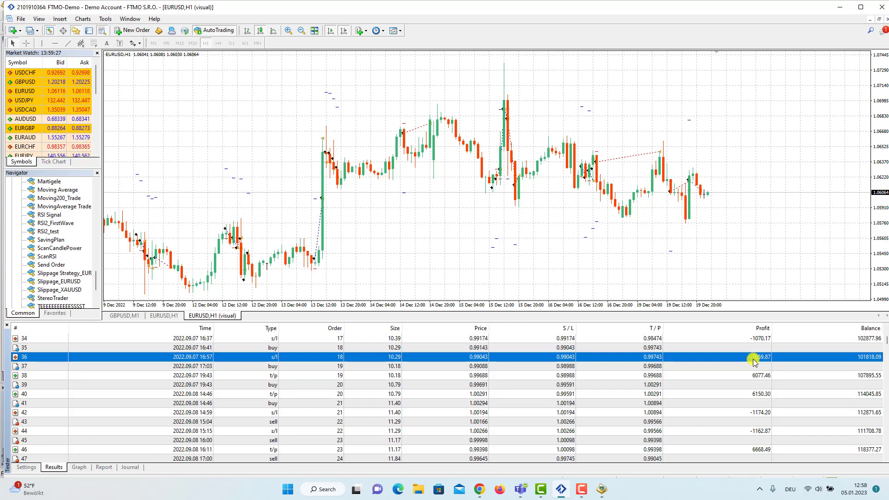
{"action": "left_click", "coordinate": [752, 376]}
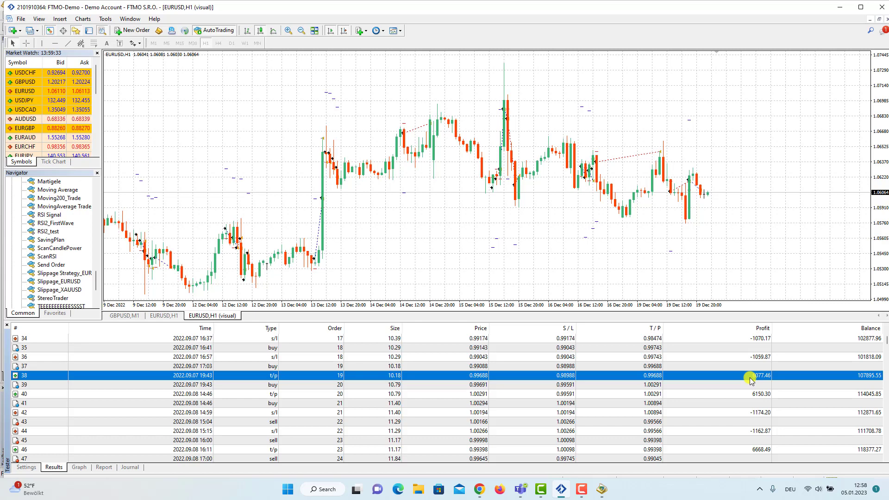
{"action": "scroll", "coordinate": [737, 412], "scroll_direction": "down", "scroll_amount": 20}
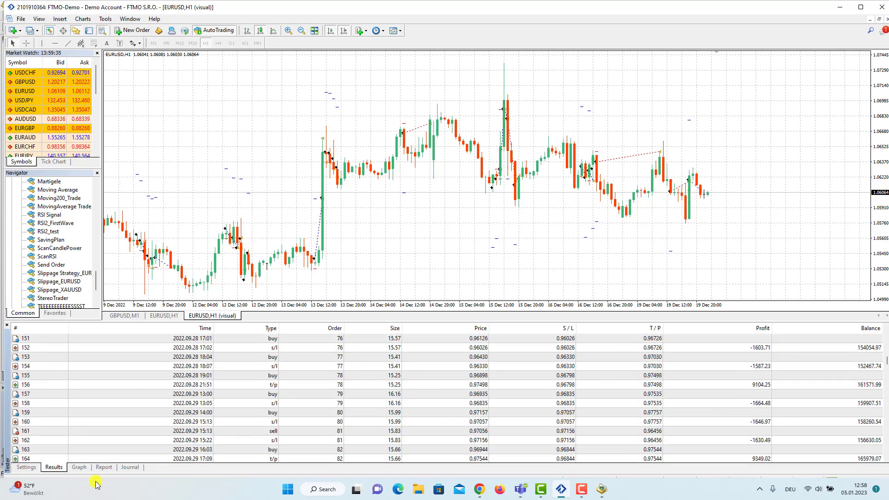
{"action": "left_click", "coordinate": [76, 468]}
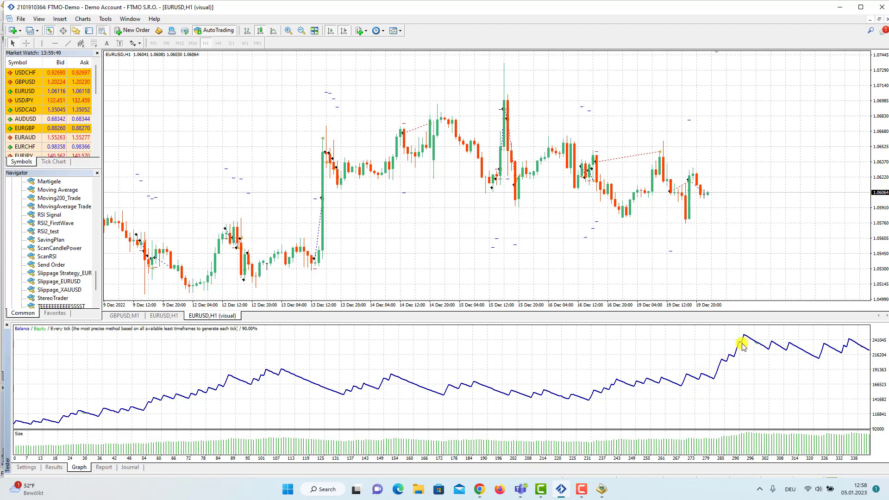
- Show the report with 123606.10 net profit over 342 trades and enlarge the tester panel
{"action": "mouse_move", "coordinate": [745, 336]}
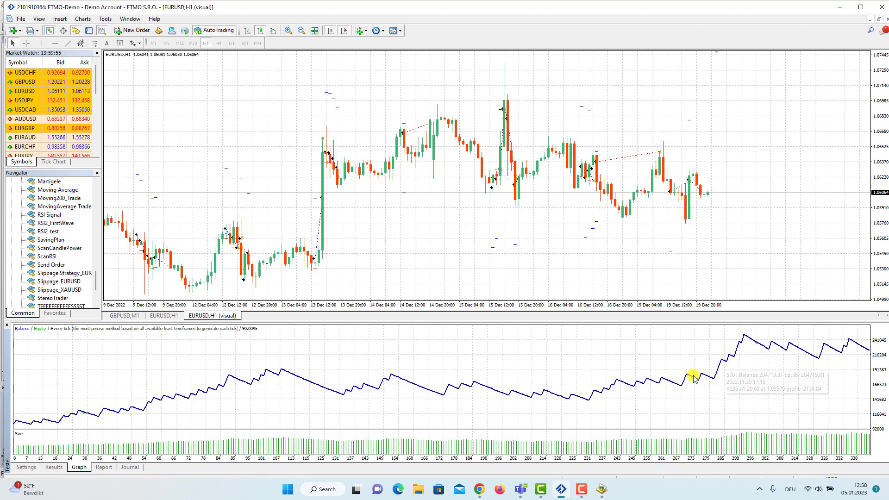
{"action": "left_click", "coordinate": [103, 467]}
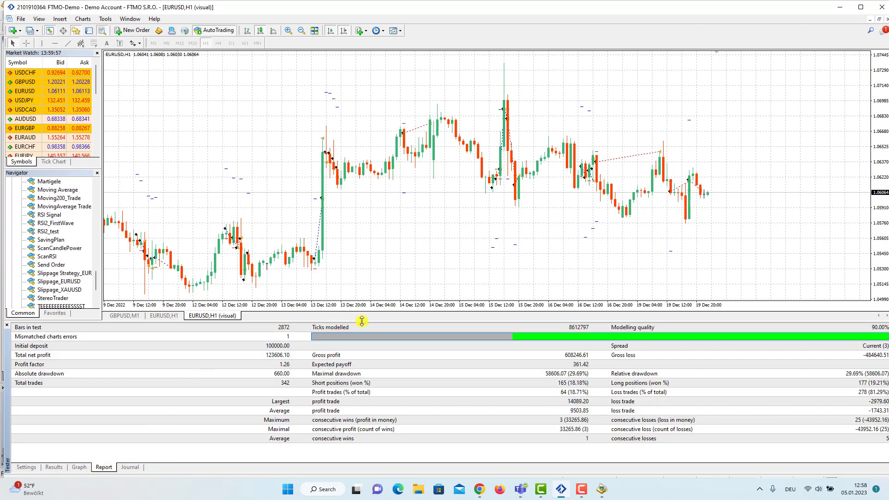
{"action": "left_click_drag", "start_coordinate": [377, 319], "coordinate": [407, 200]}
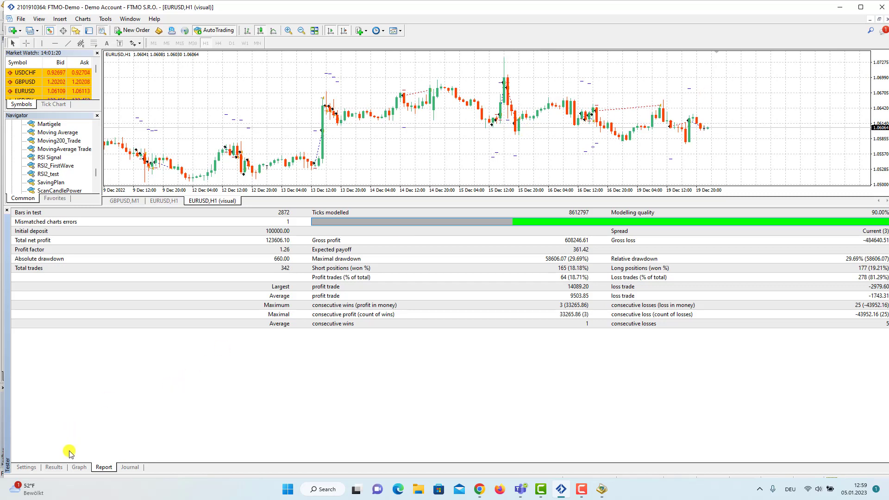
- Switch among Results, Graph and Report, ending on the balance graph peaking near 250000
{"action": "left_click", "coordinate": [54, 468]}
{"action": "left_click", "coordinate": [79, 467]}
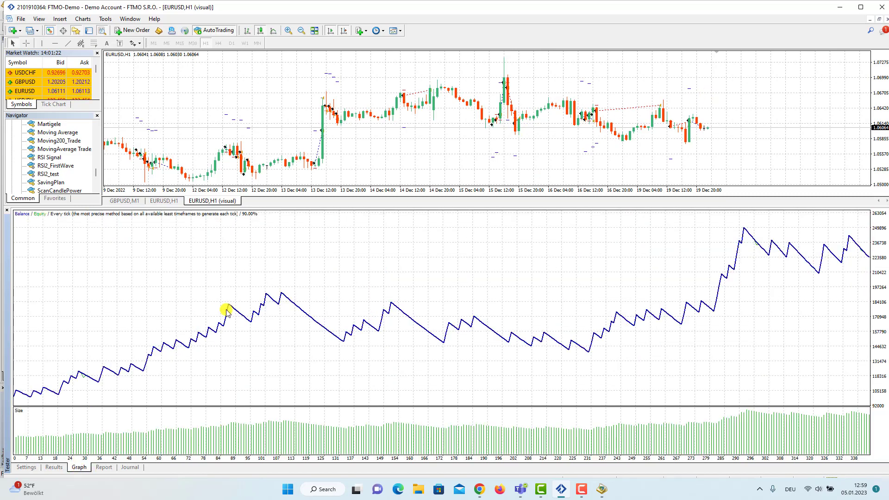
{"action": "mouse_move", "coordinate": [18, 393]}
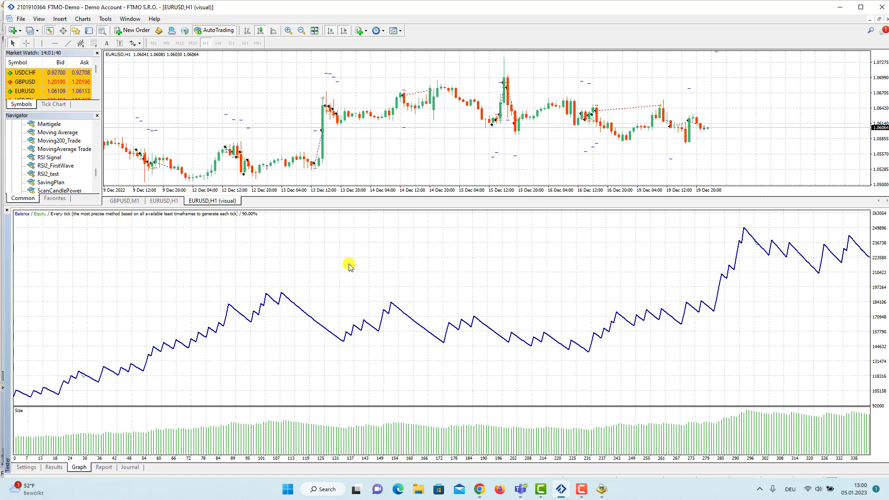
{"action": "left_click", "coordinate": [104, 467]}
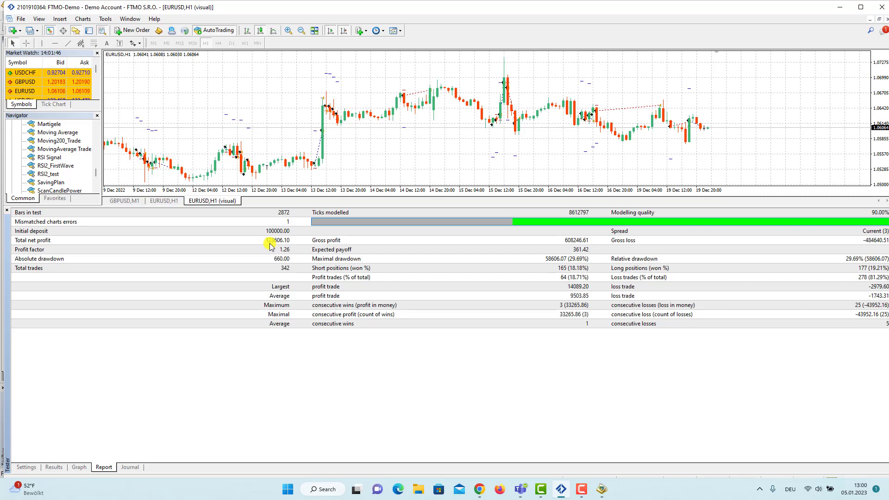
{"action": "left_click", "coordinate": [79, 467]}
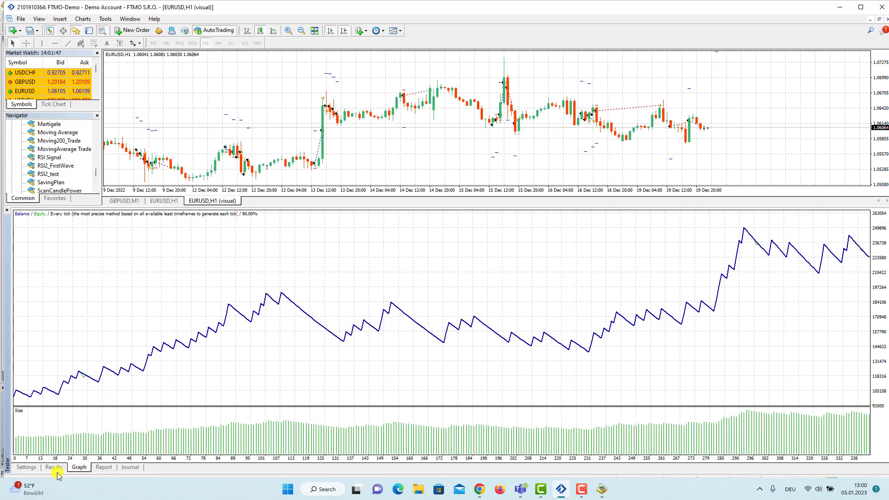